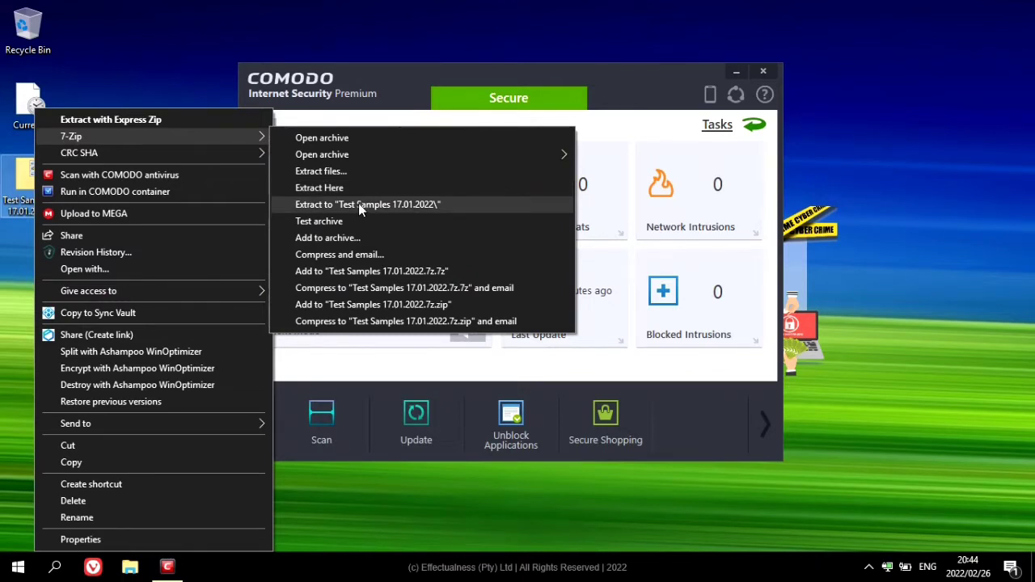
Step: Extract the archive to the "Test Samples 17.01.2022\" folder with 7-Zip, entering the archive password, and minimize the progress window
click(359, 204)
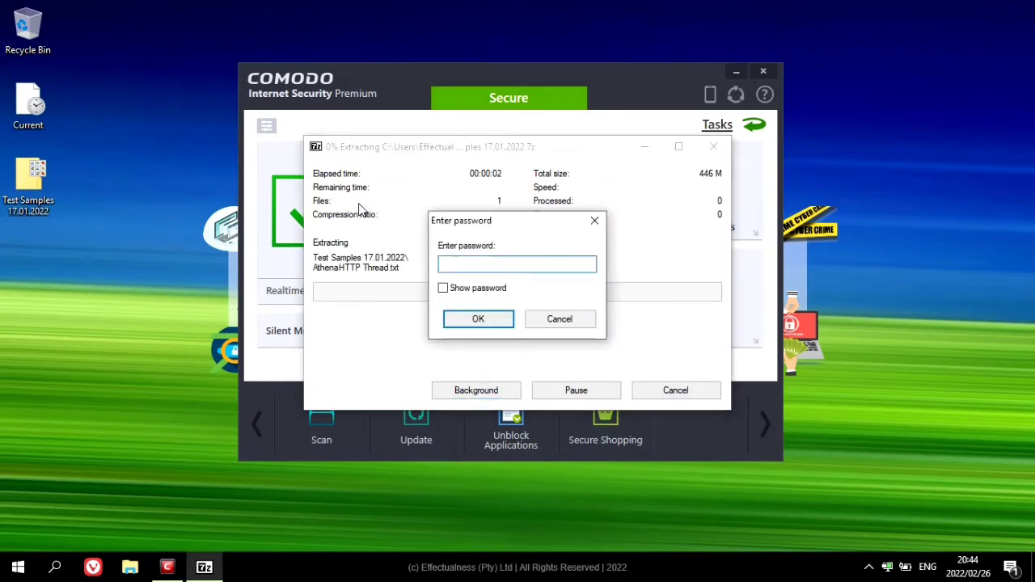
text(********)
click(477, 320)
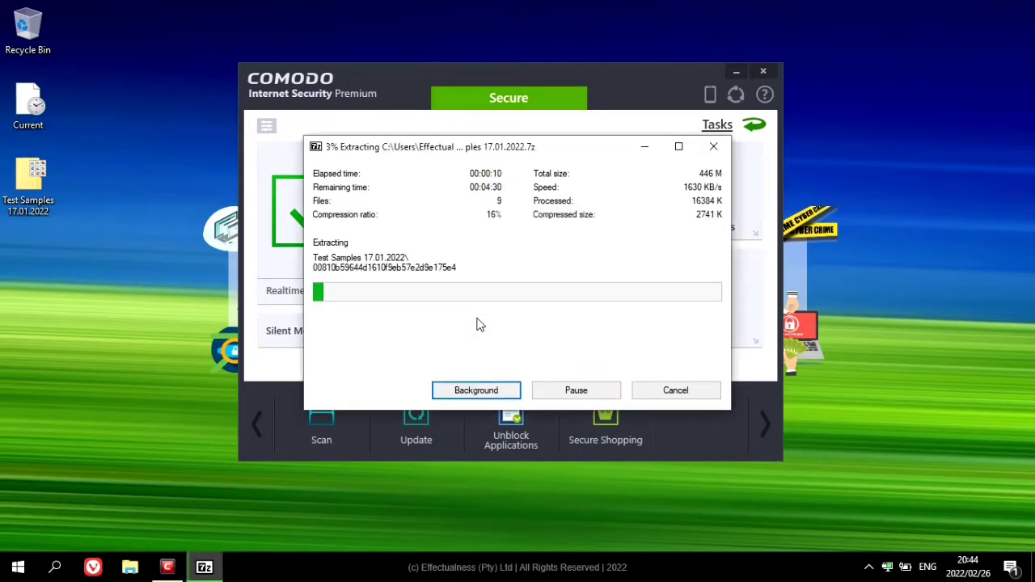
click(645, 148)
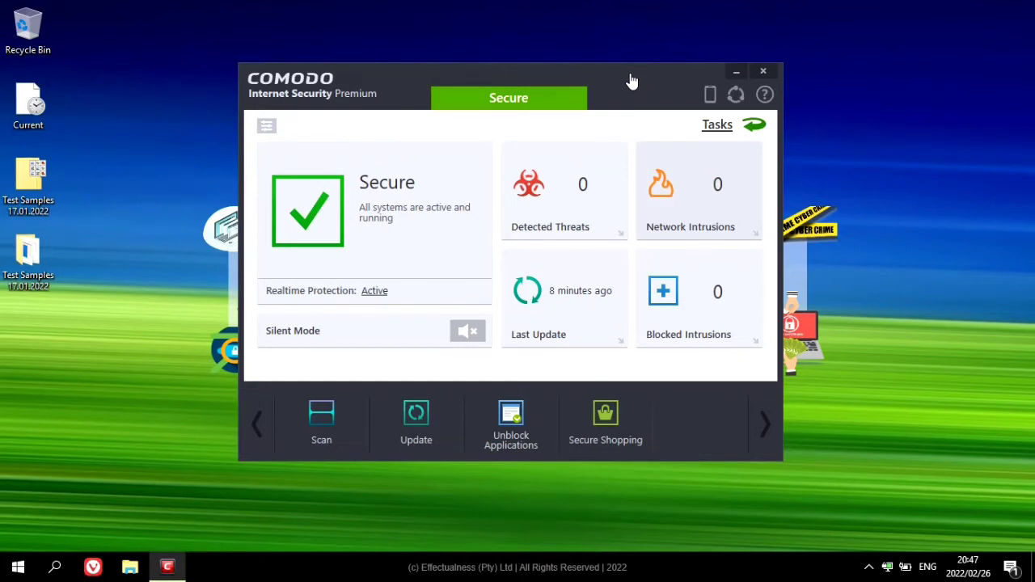
Step: Scan the extracted Test Samples 17.01.2022 desktop folder with COMODO antivirus
click(27, 254)
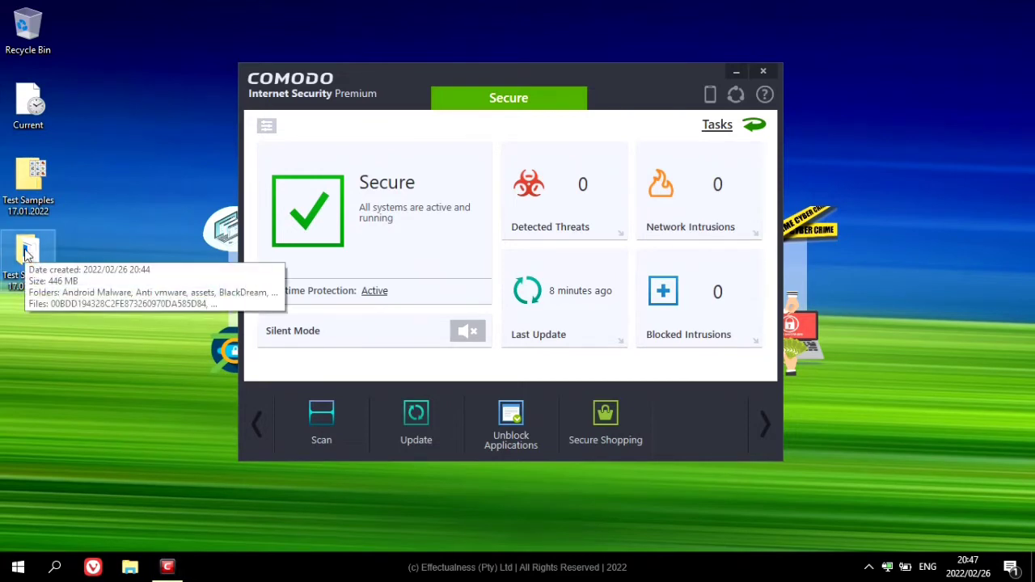
right_click(27, 254)
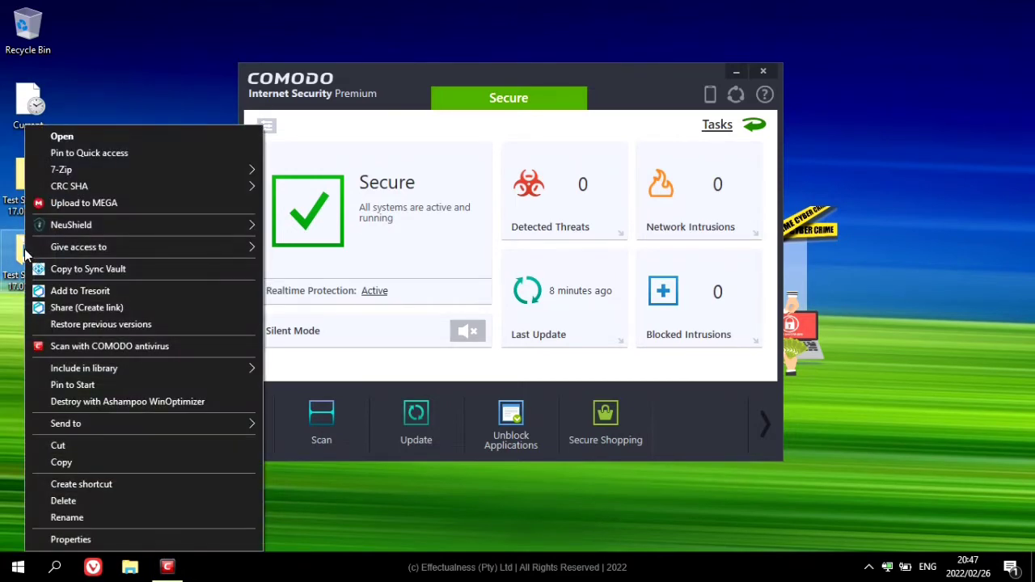
click(70, 344)
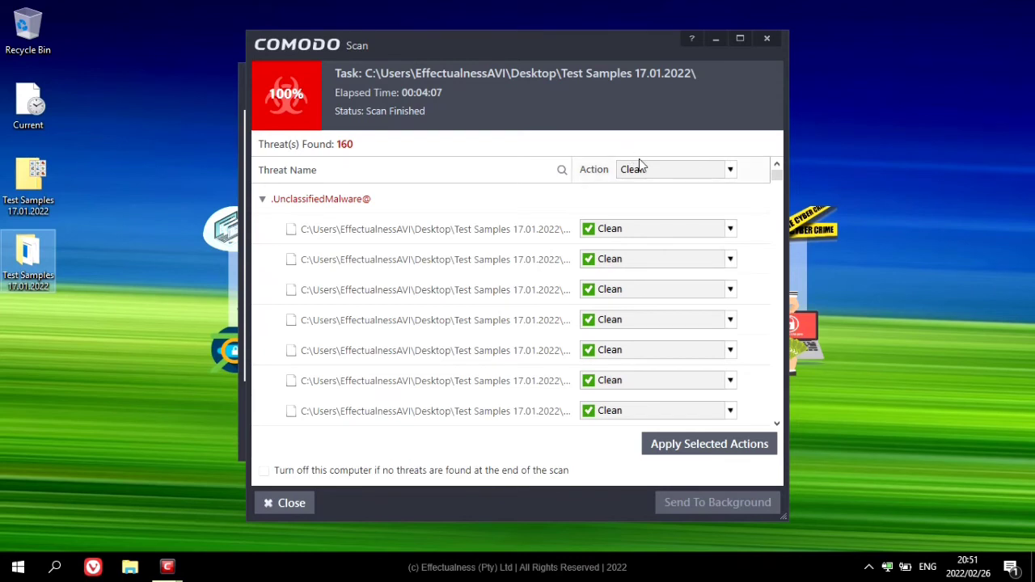
Step: Apply the Clean action to all threats in the scan results and close the scan window
click(732, 170)
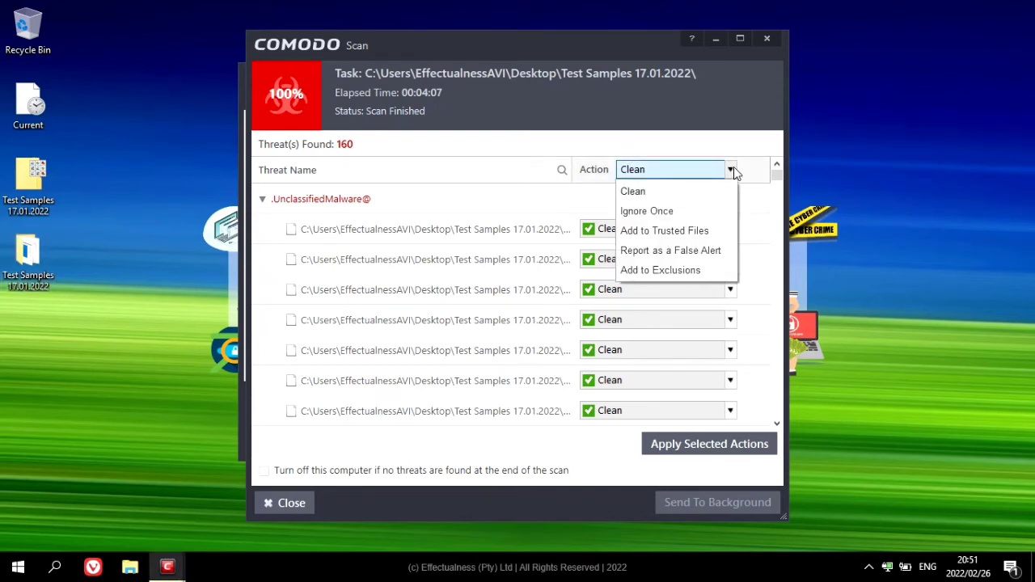
click(749, 143)
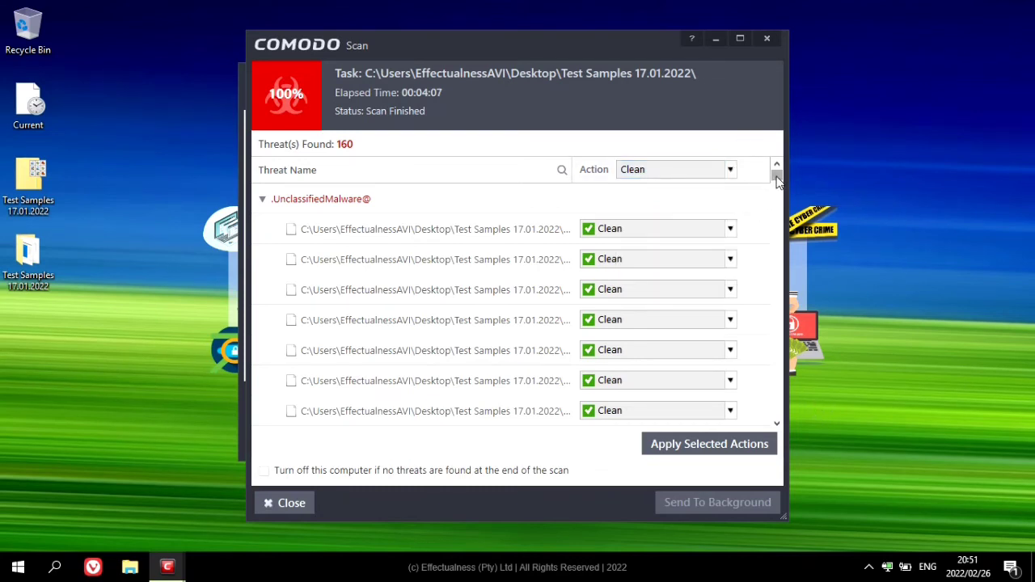
mouse_move(777, 180)
mouse_down()
mouse_move(793, 240)
mouse_move(806, 425)
mouse_move(776, 173)
mouse_up()
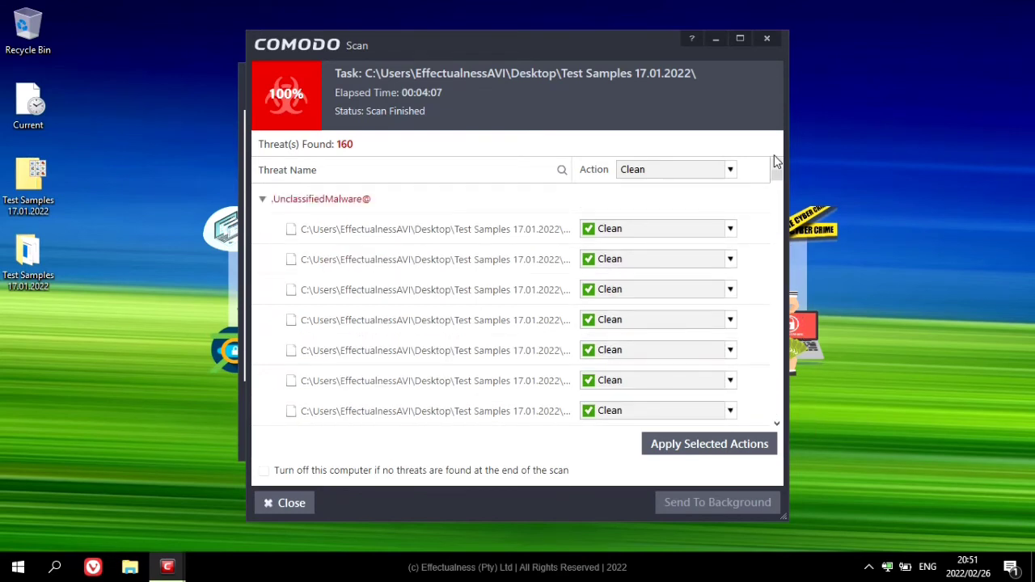
click(717, 447)
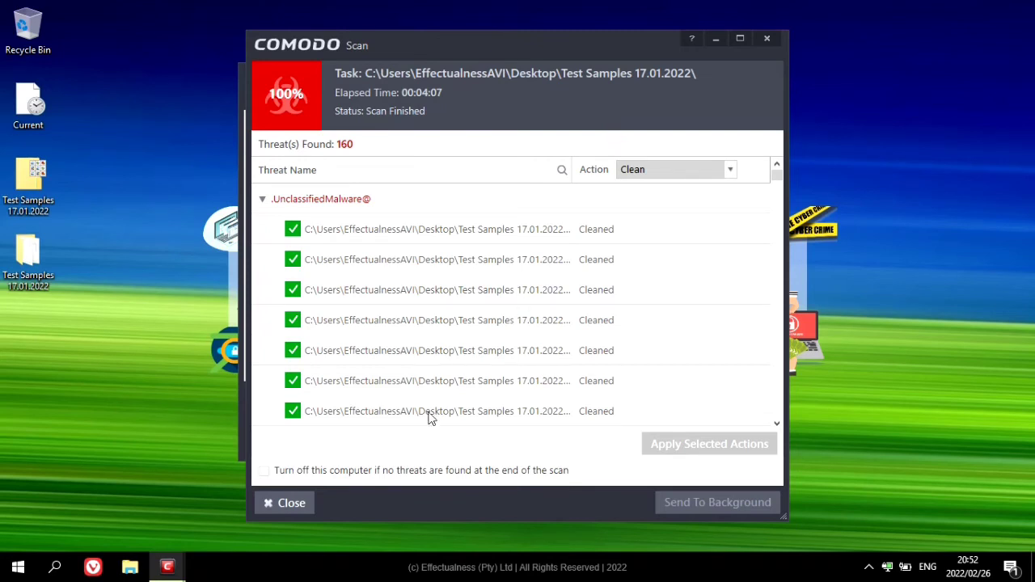
mouse_move(180, 571)
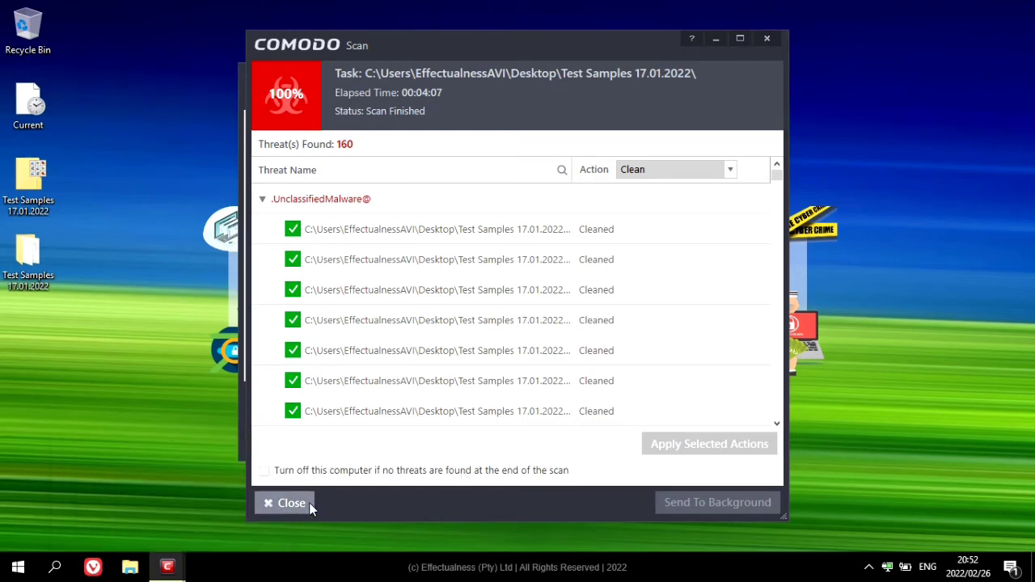
click(288, 503)
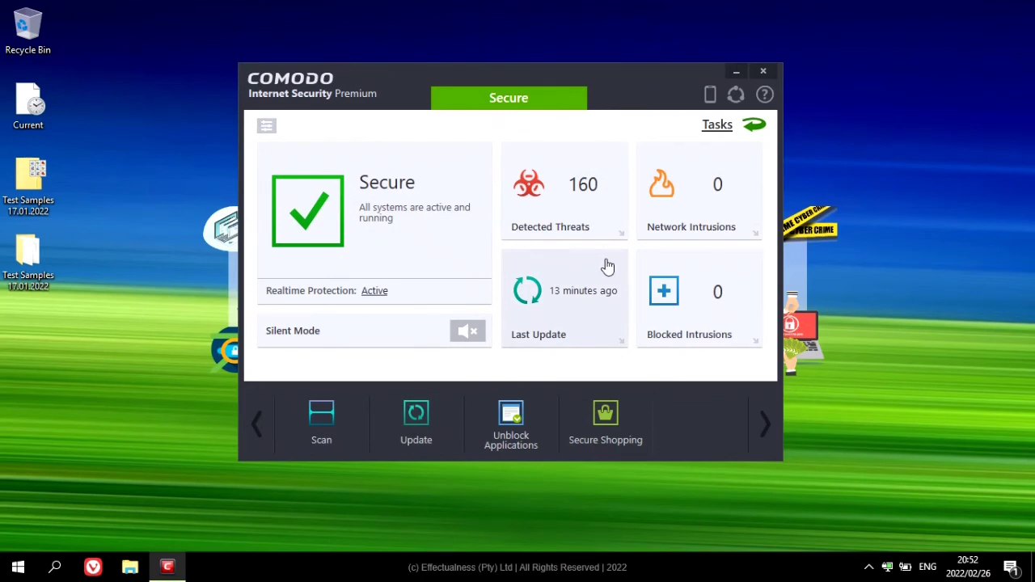
Step: Open the security logs from the advanced tasks and display the Antivirus Events
click(719, 126)
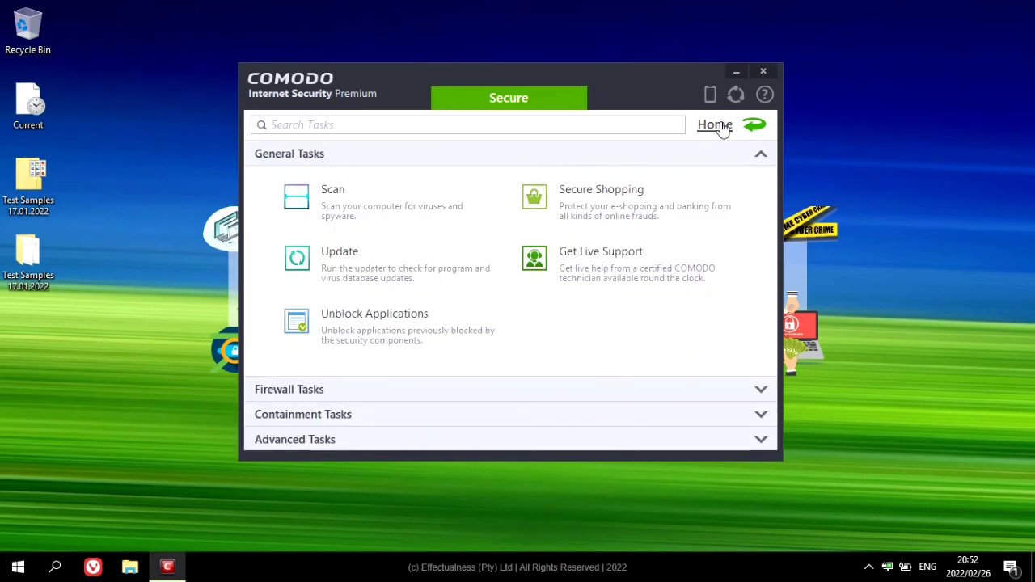
click(326, 444)
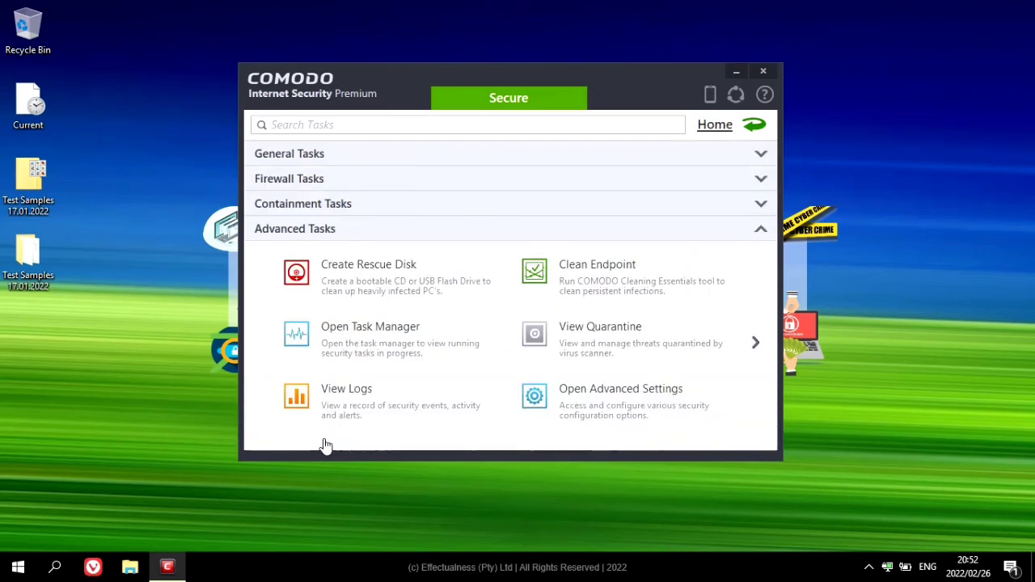
click(387, 398)
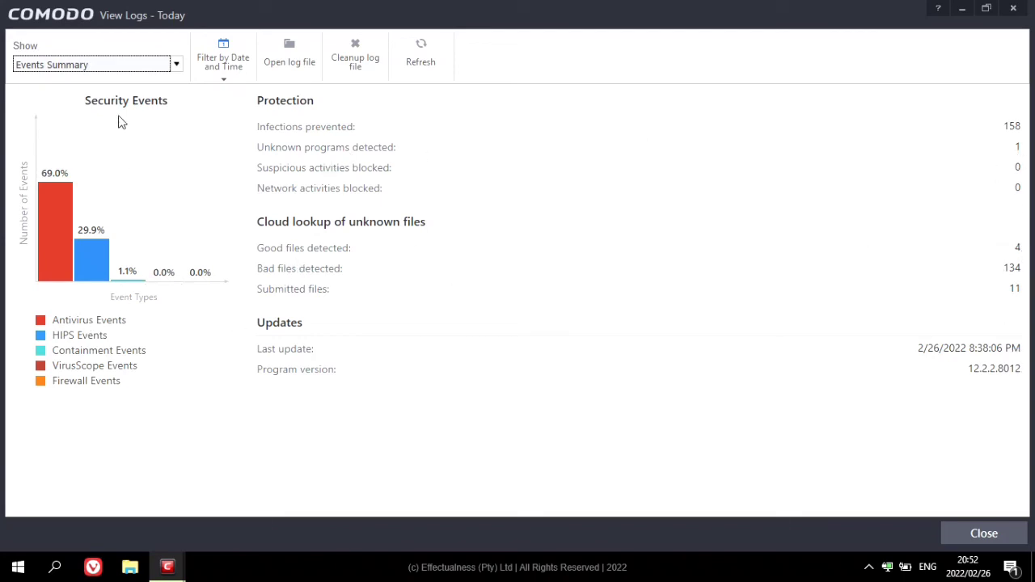
click(177, 65)
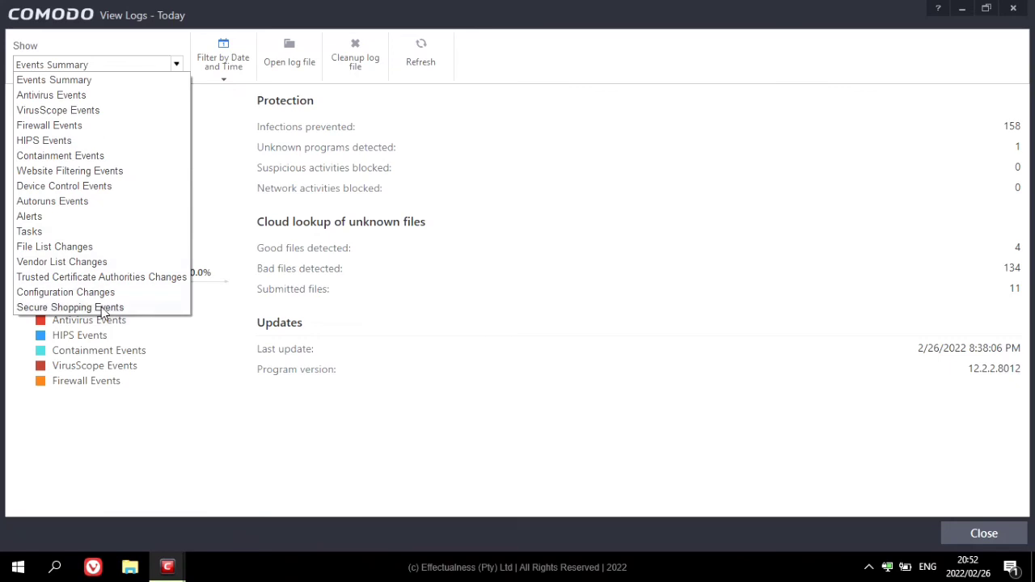
click(88, 95)
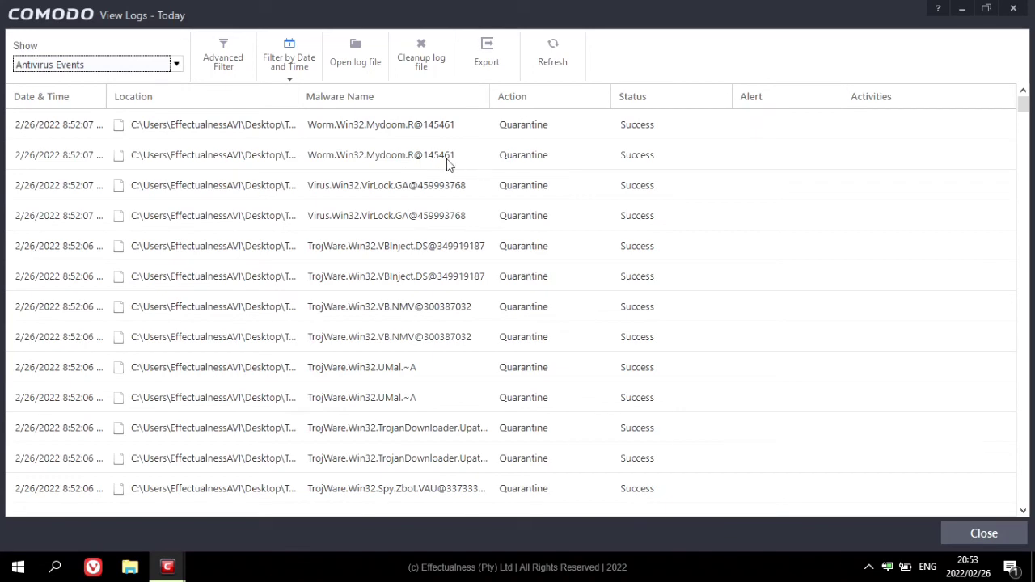
Step: Check the VirusScope Events and the Firewall Events in the logs
click(176, 66)
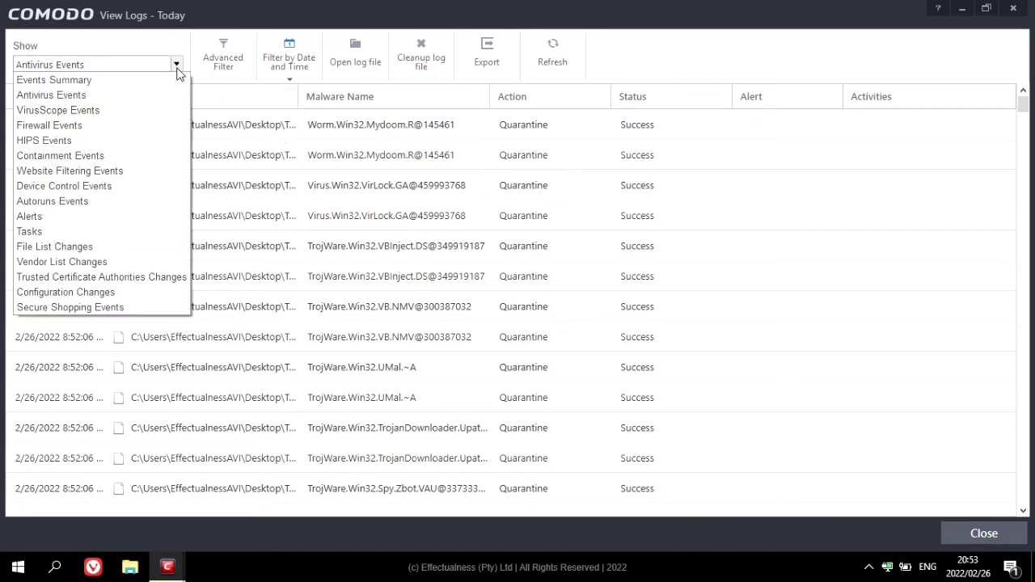
click(144, 114)
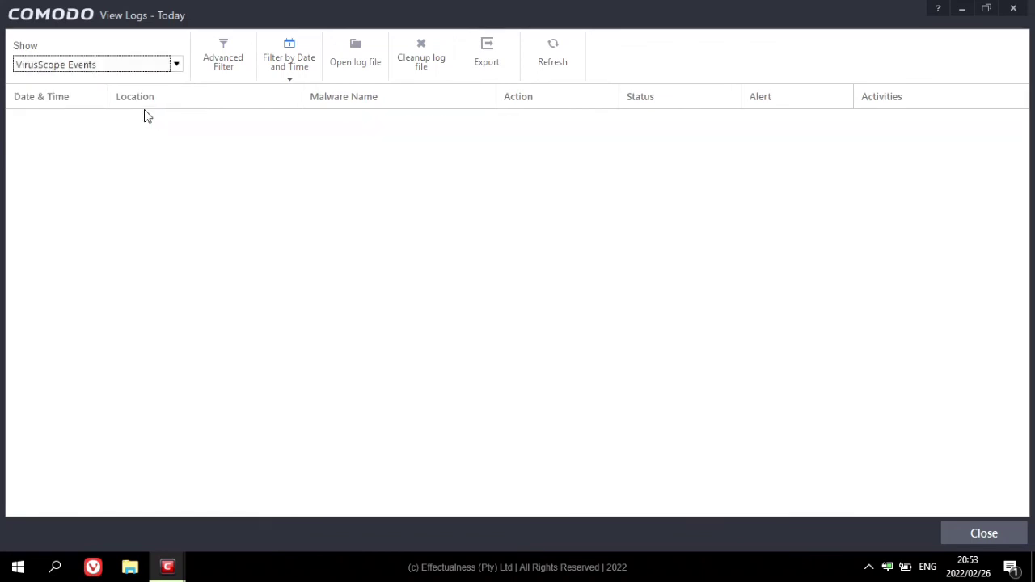
click(176, 68)
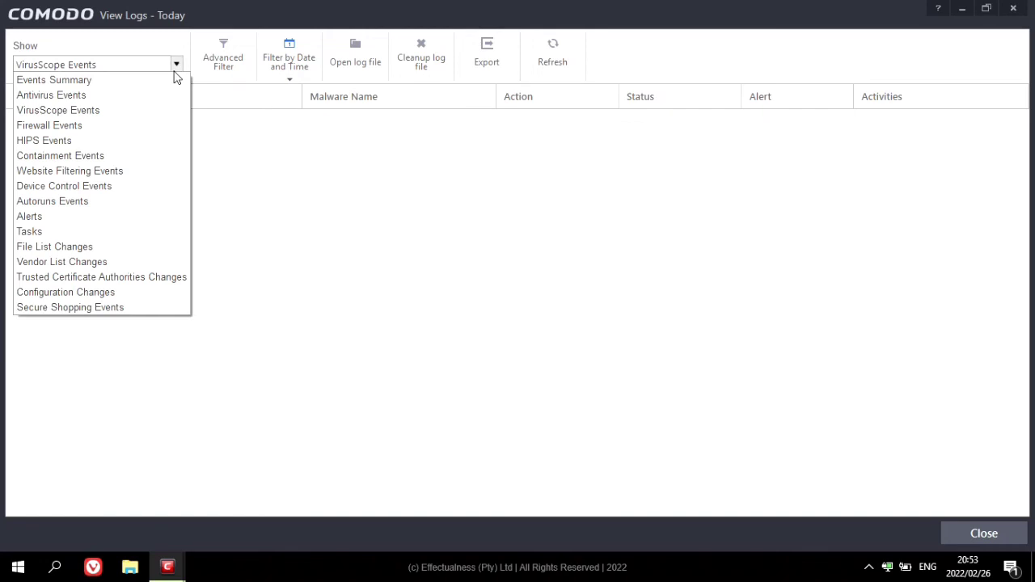
click(106, 127)
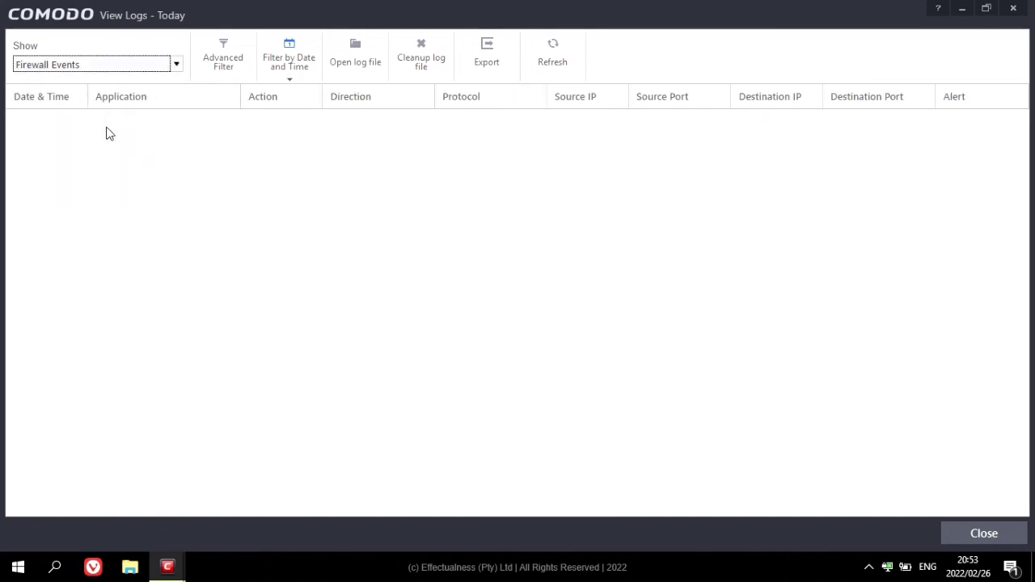
Step: Display the HIPS Events log, sort it by Target and look through its entries
click(177, 68)
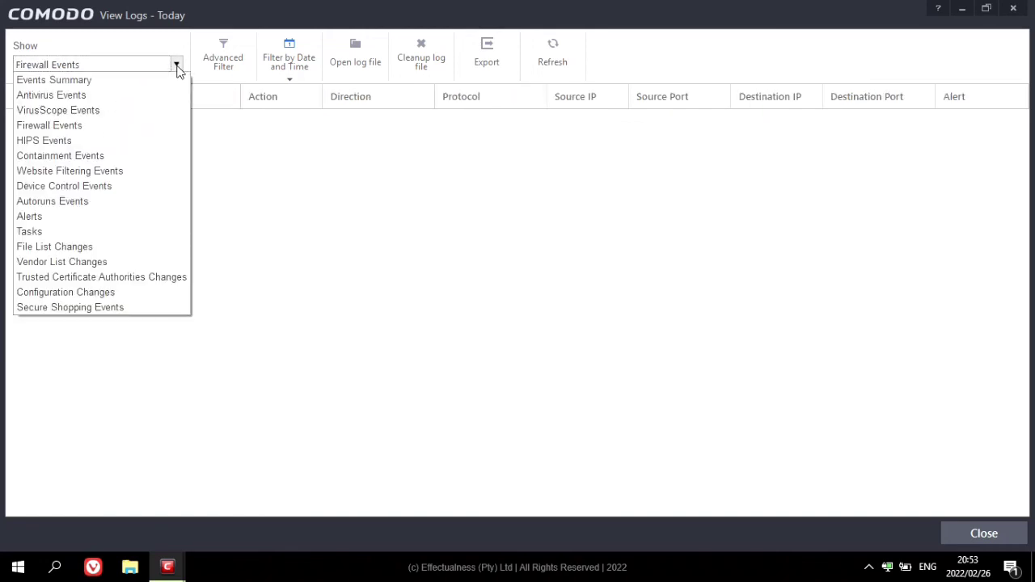
click(112, 145)
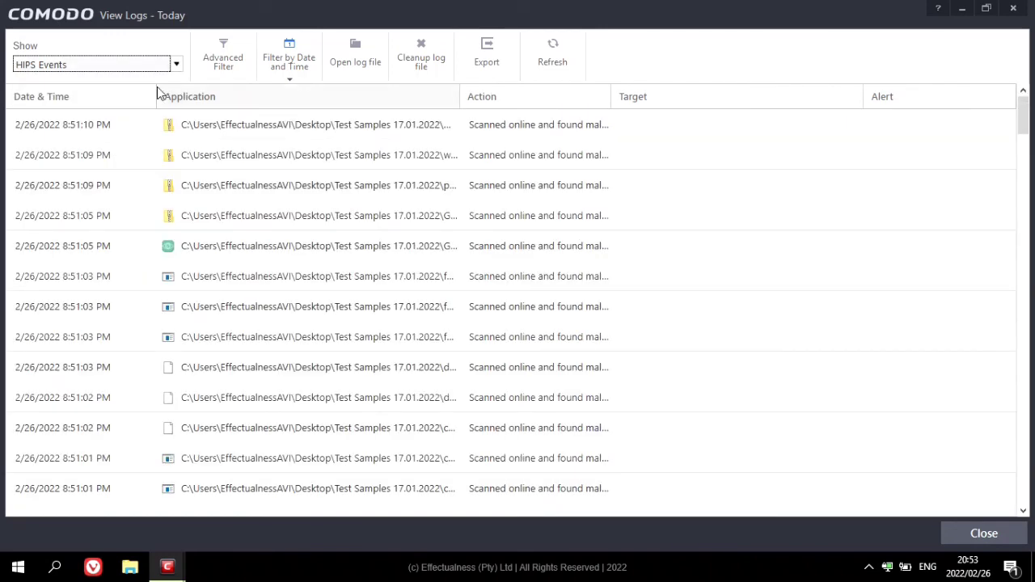
click(632, 98)
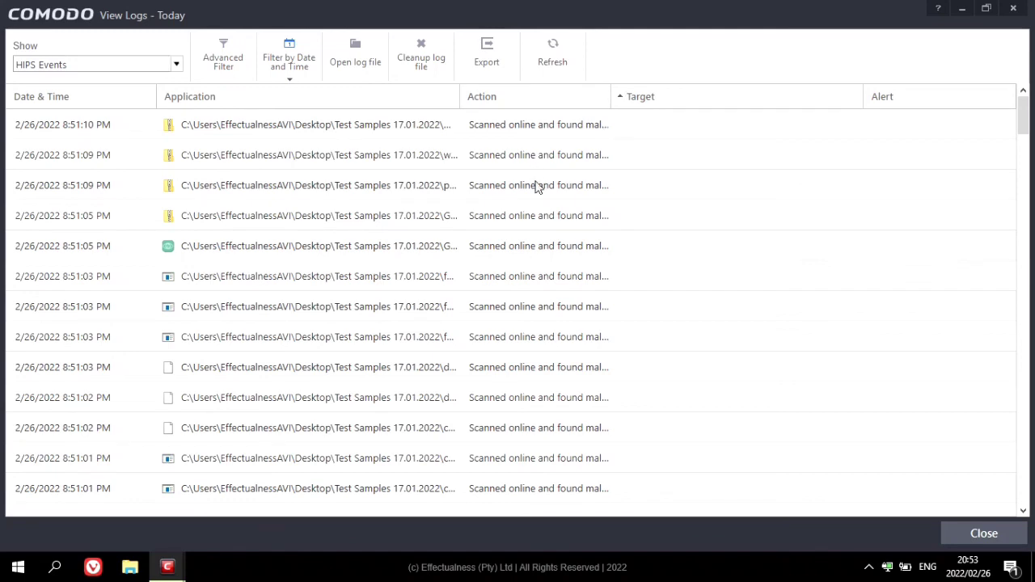
scroll(536, 189, down, 5)
scroll(536, 189, up, 5)
Step: Check the Containment Events and Alerts logs and return to the Events Summary
click(176, 65)
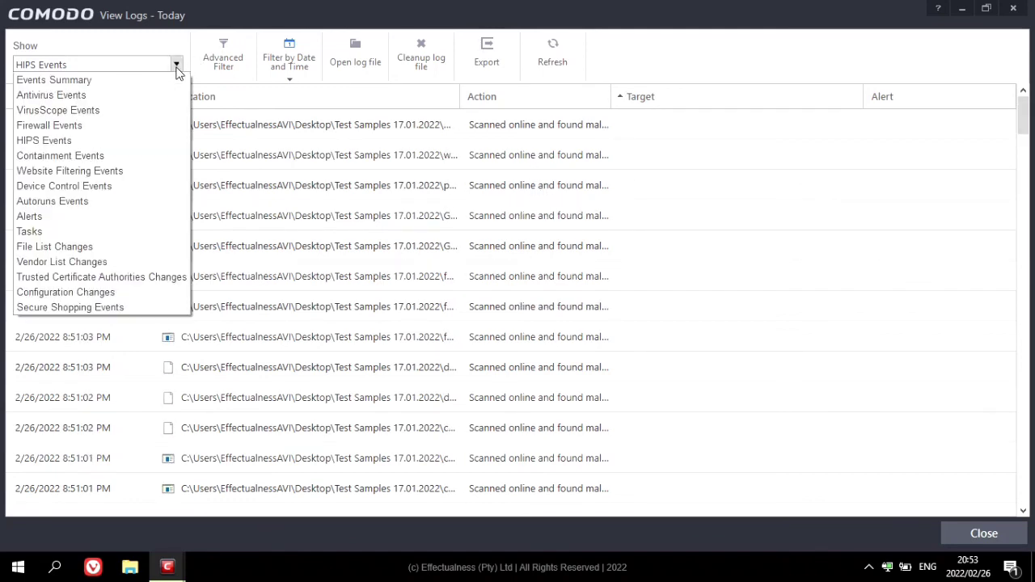
click(109, 157)
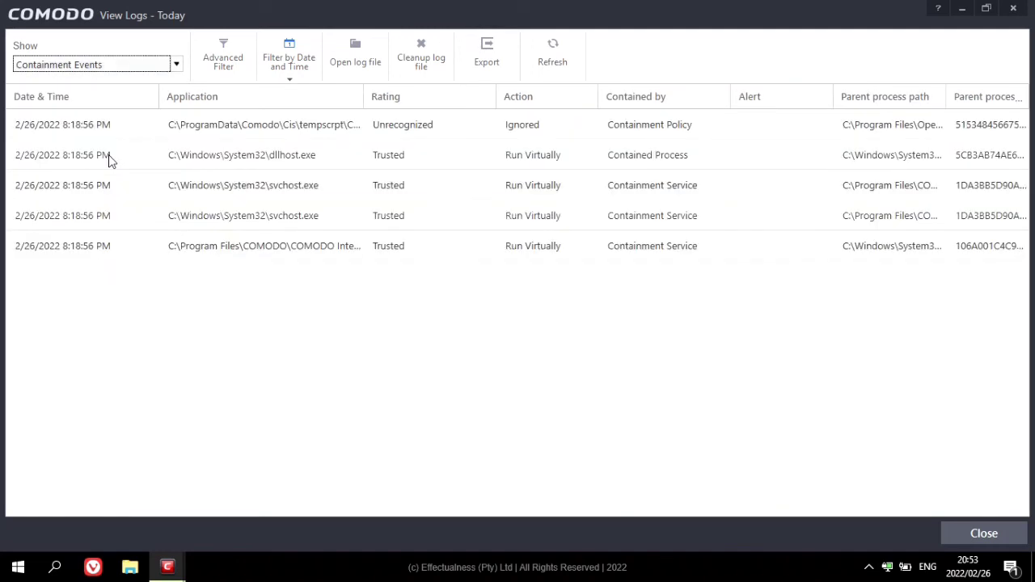
click(177, 65)
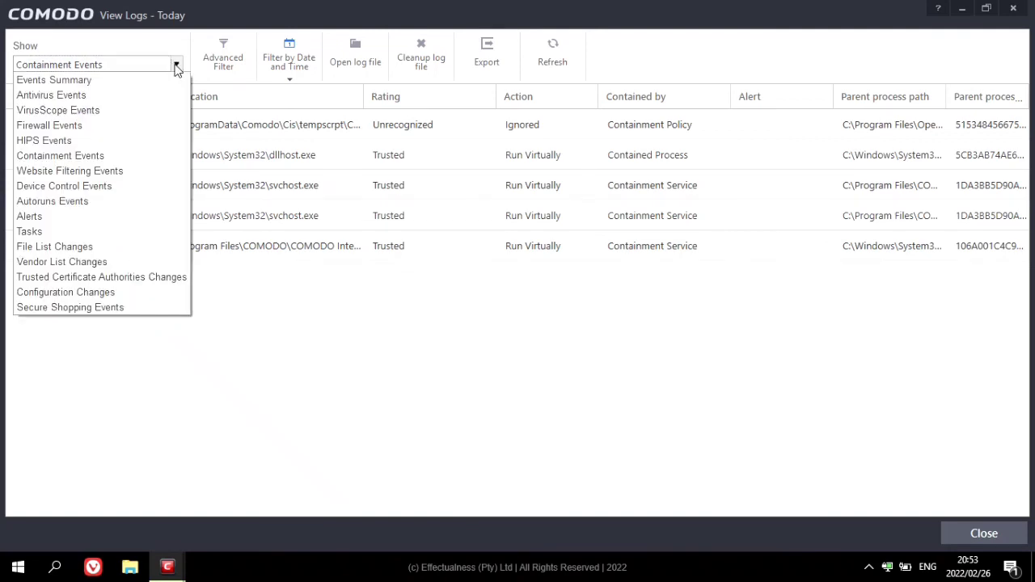
click(119, 219)
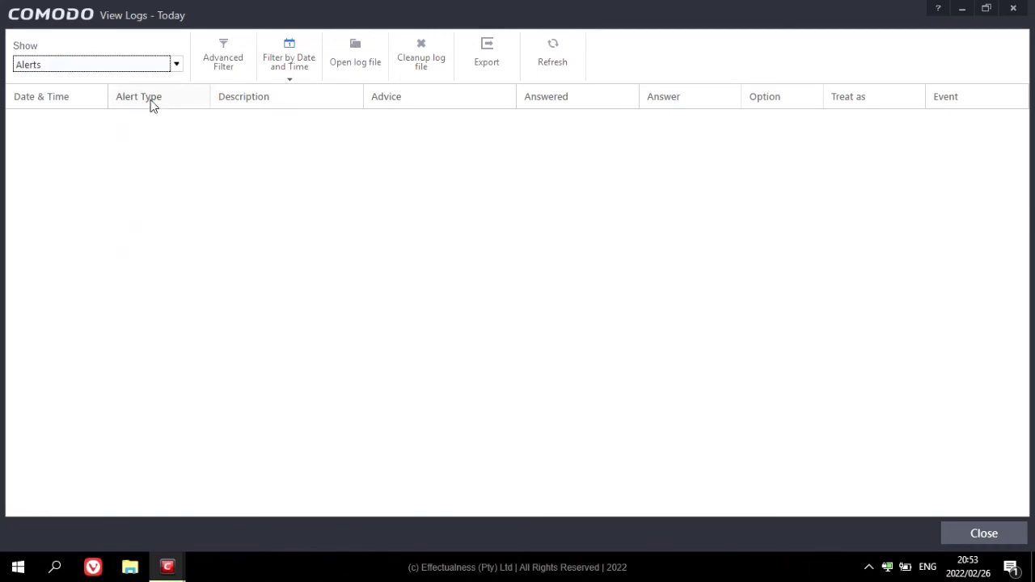
click(178, 67)
click(162, 79)
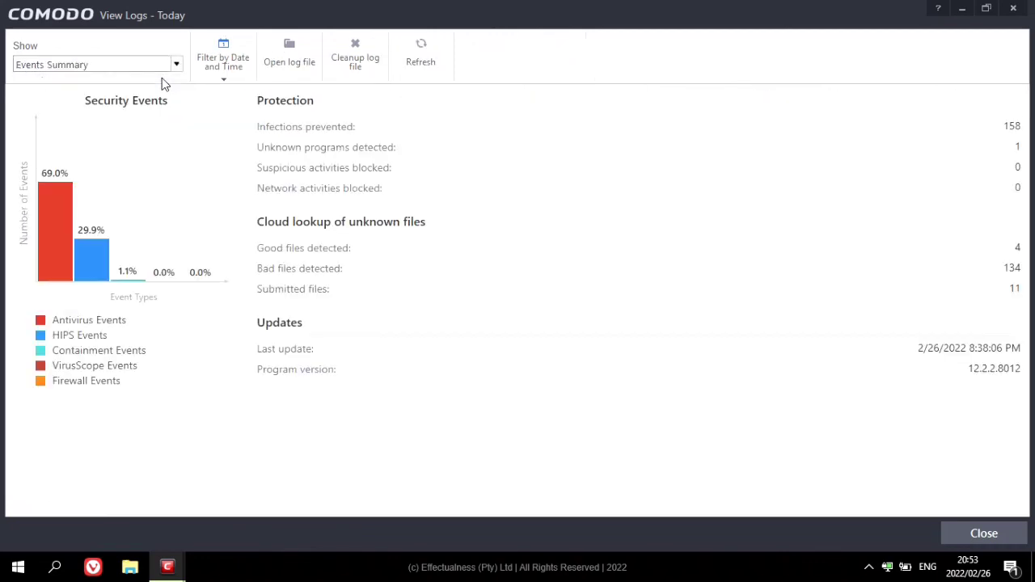